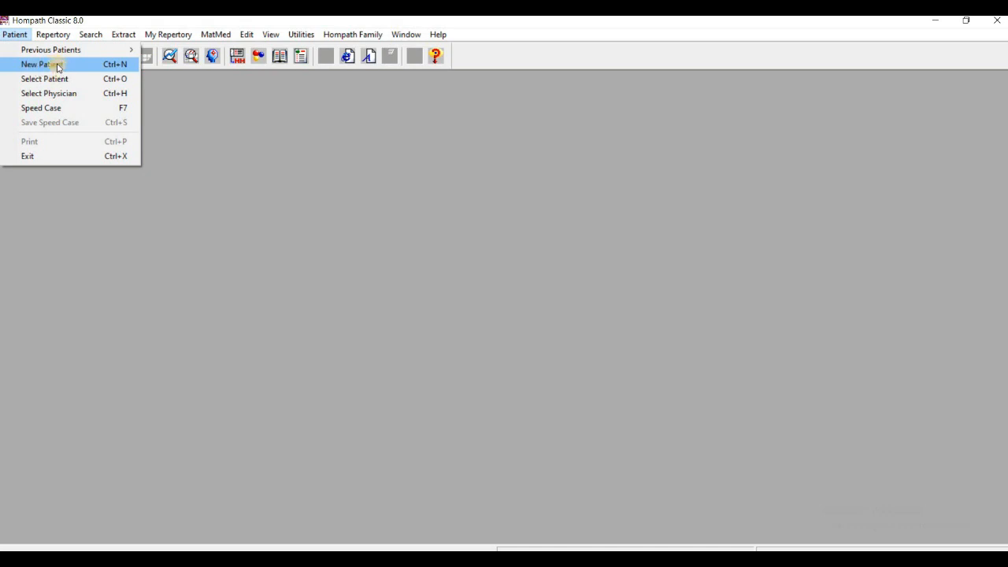
Start a new patient record with the title Mr. and enter the patient's first and last name
key("Return")
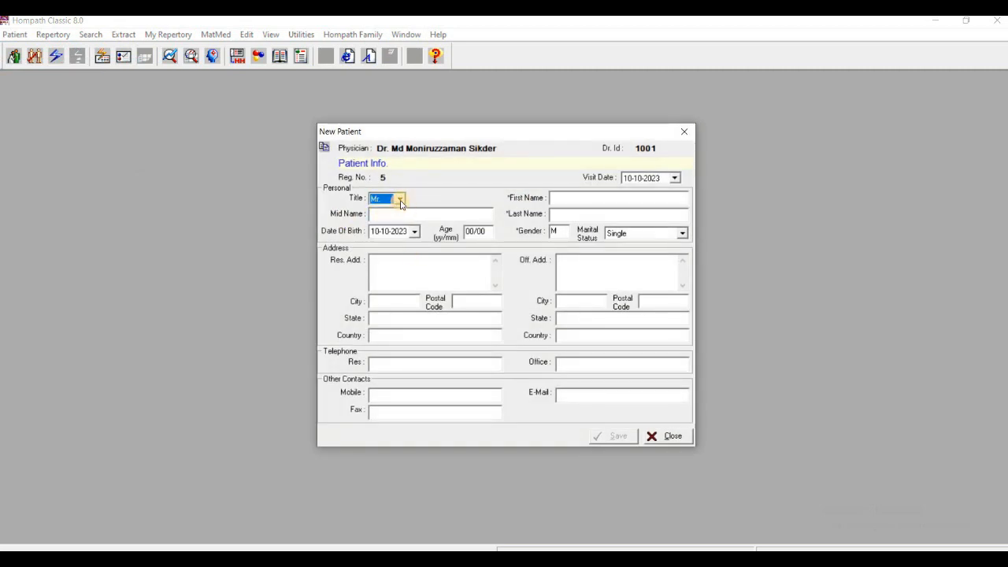
key("Tab")
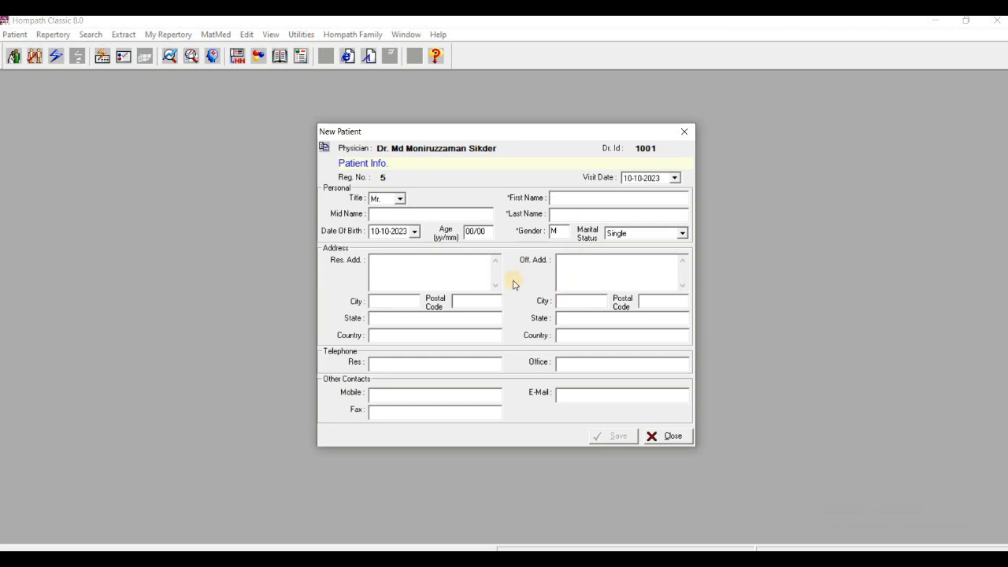
type("IP")
key("BackSpace")
key("BackSpace")
type("XYZ")
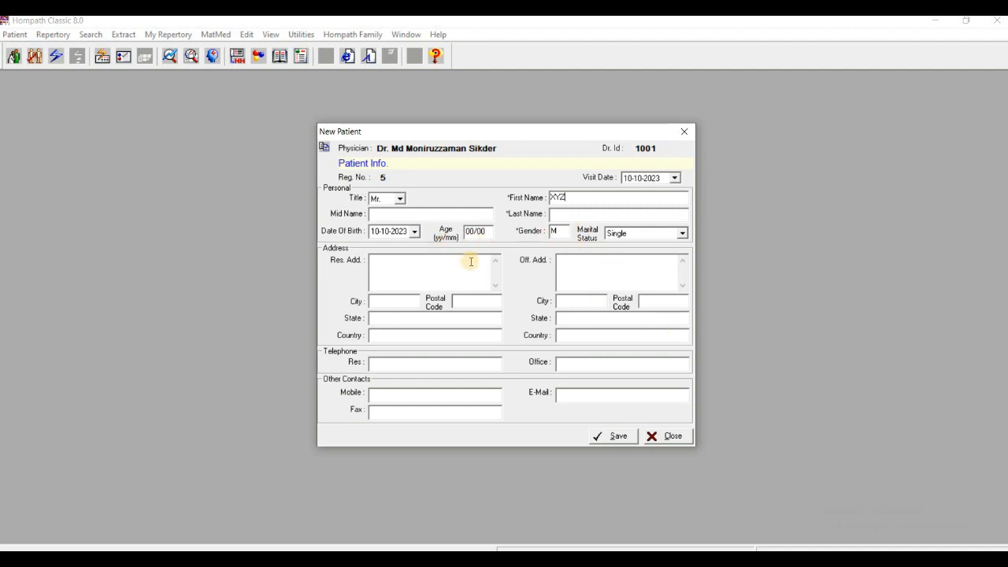
key("Tab")
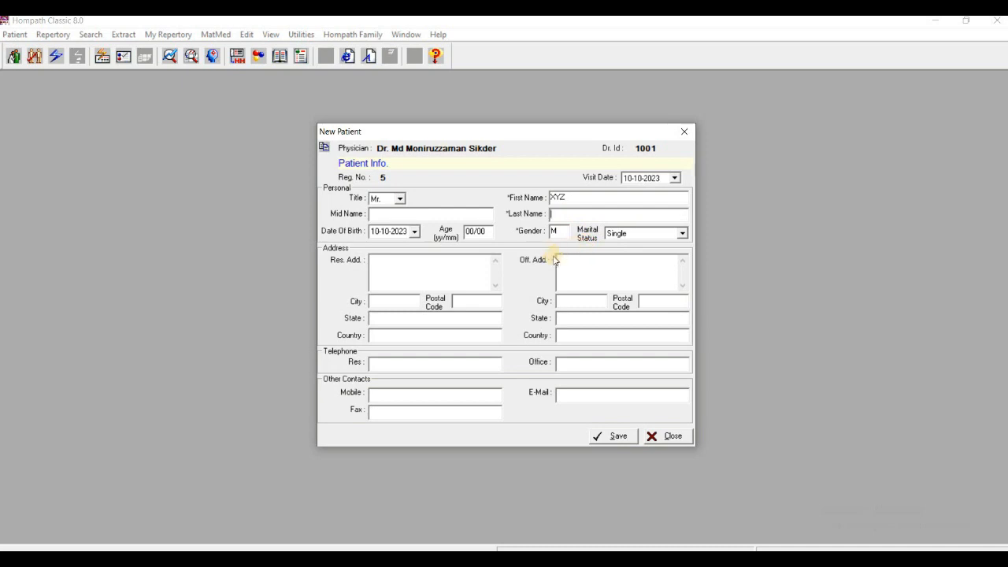
type("312")
key("Tab")
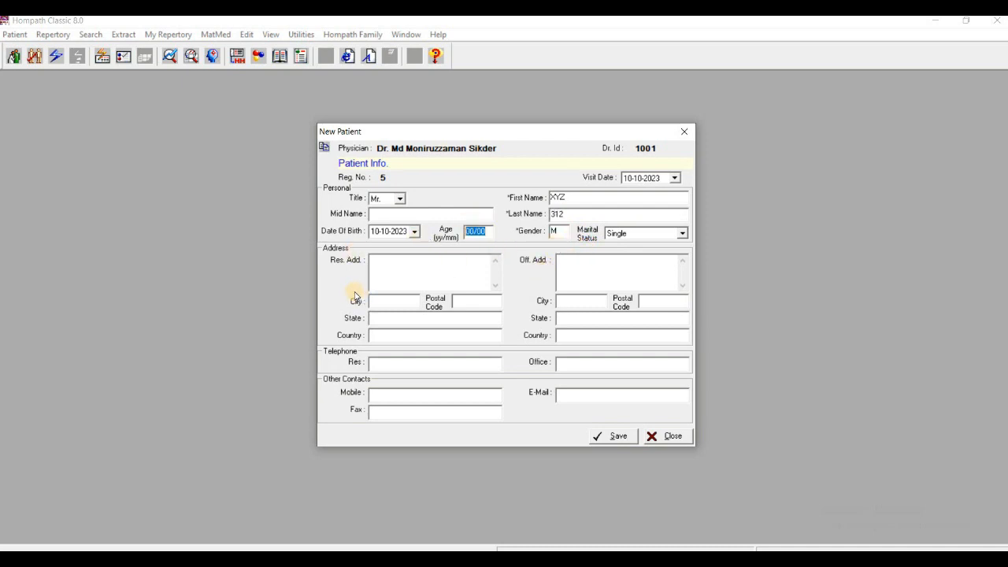
Set the patient's age to 30 and marital status to Married, and save the record
type("30")
left_click(630, 236)
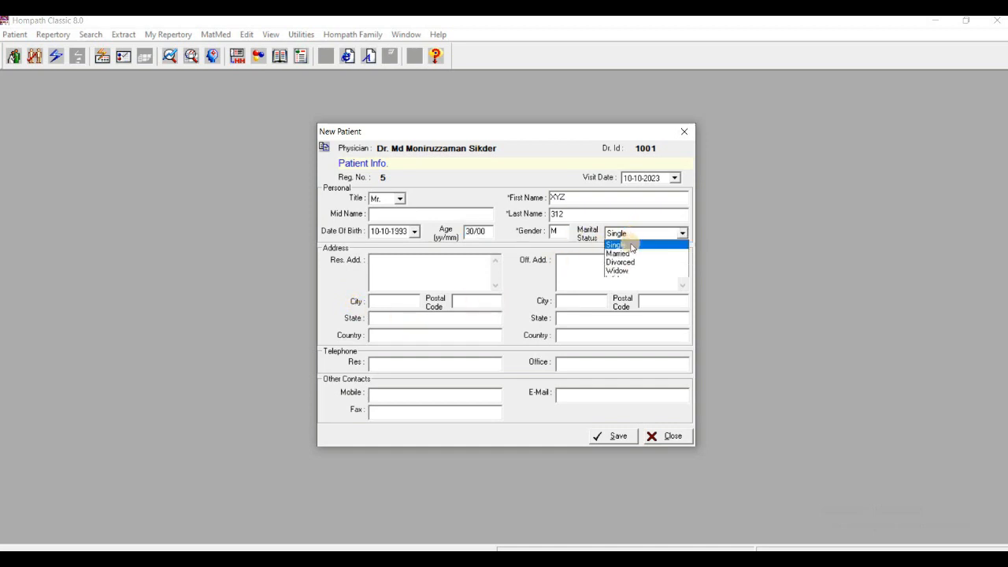
left_click(622, 252)
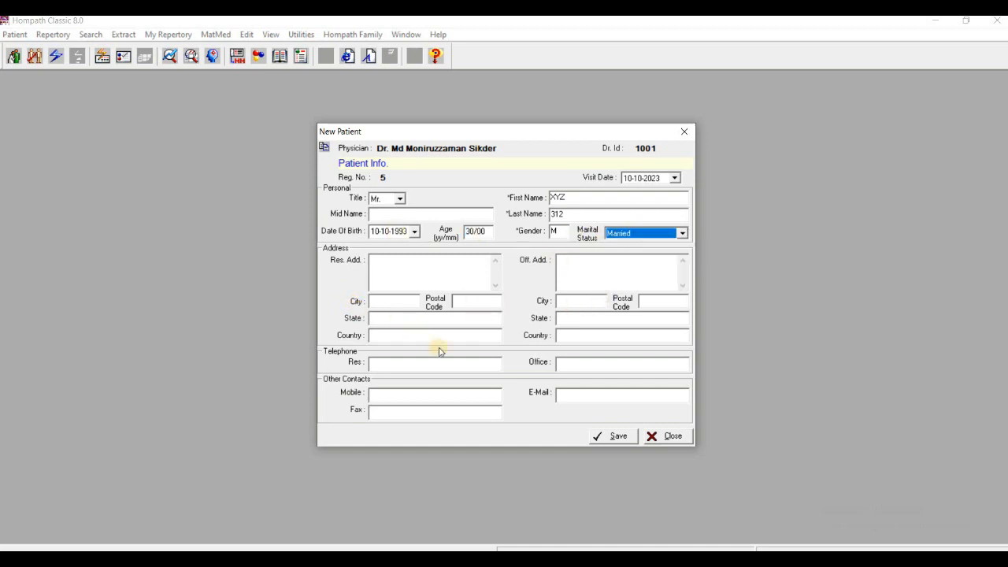
left_click(614, 436)
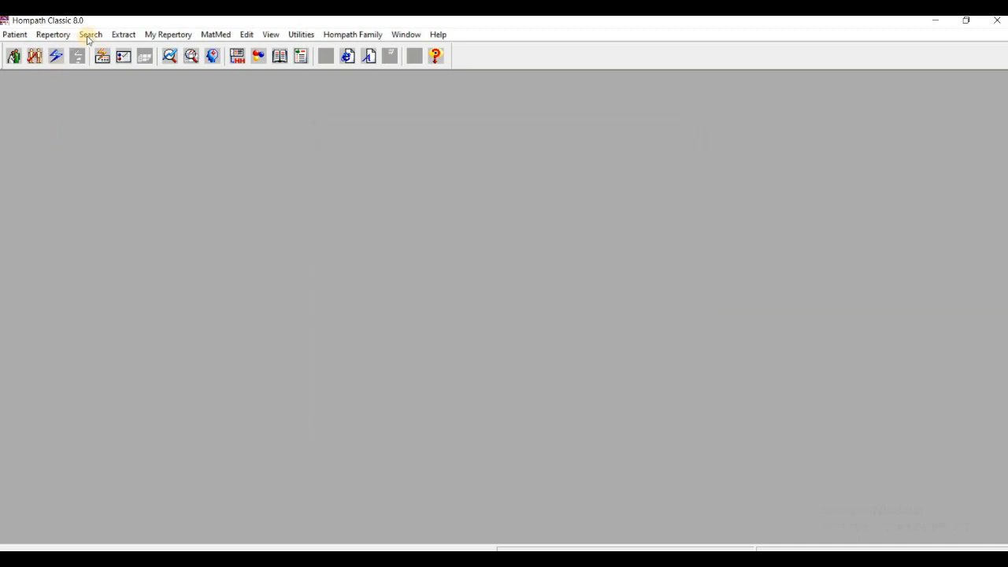
Open Quick Repertory for the patient and record a symptom with the query "inflammation bone" across all repertories
left_click(49, 36)
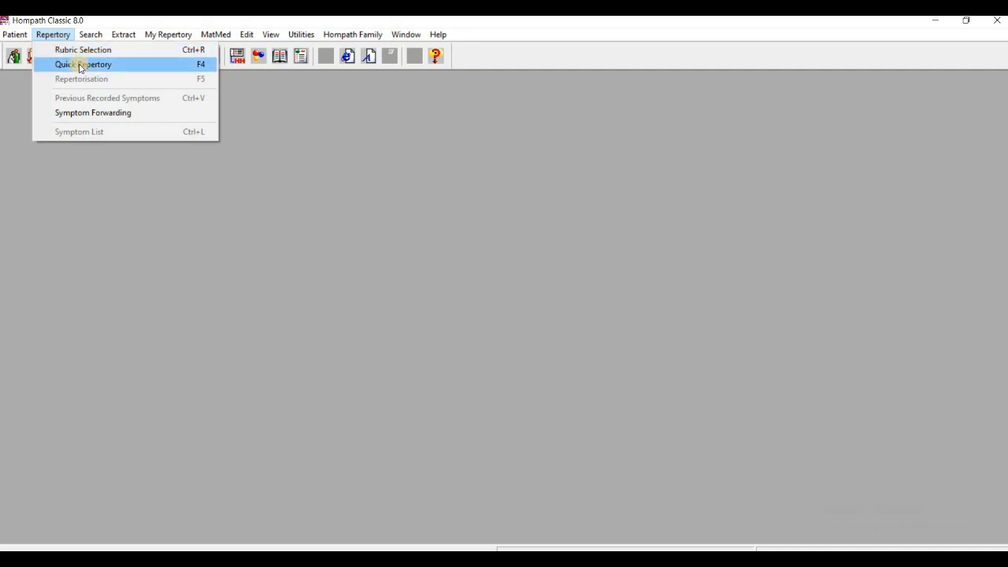
left_click(669, 215)
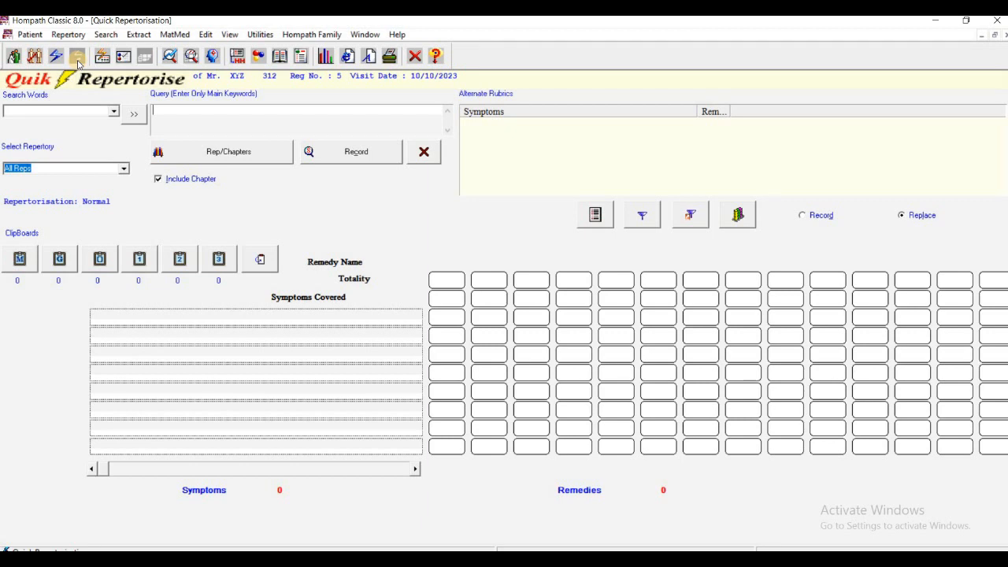
type("INFKL")
key("BackSpace")
type("KLA")
key("BackSpace")
key("BackSpace")
key("BackSpace")
type("LAMATIO")
key("BackSpace")
key("BackSpace")
key("BackSpace")
key("BackSpace")
type("MATION BONE")
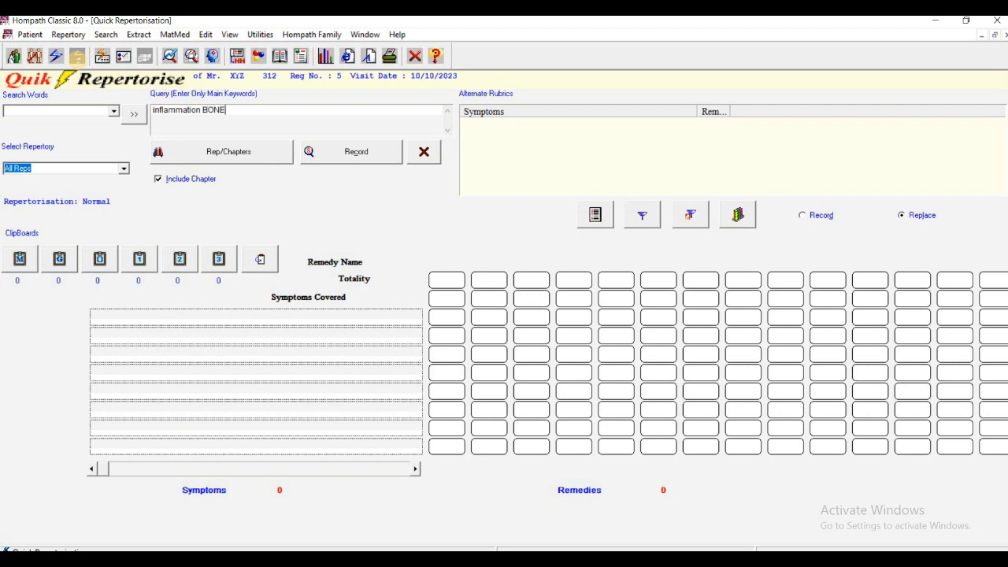
key("Return")
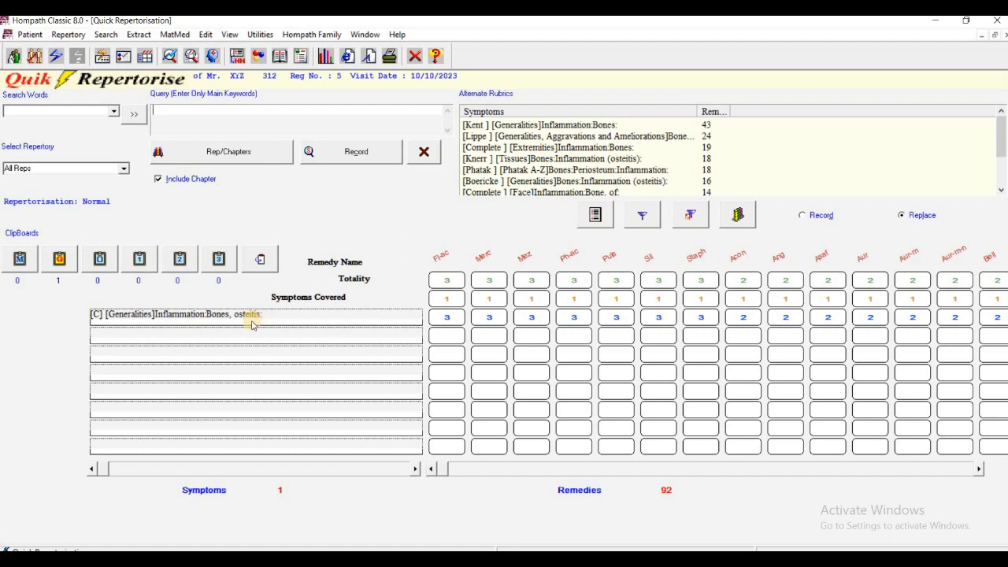
Replace the recorded bone inflammation symptom with Kent's alternate rubric [Generalities] Inflammation: Bones
left_click(556, 134)
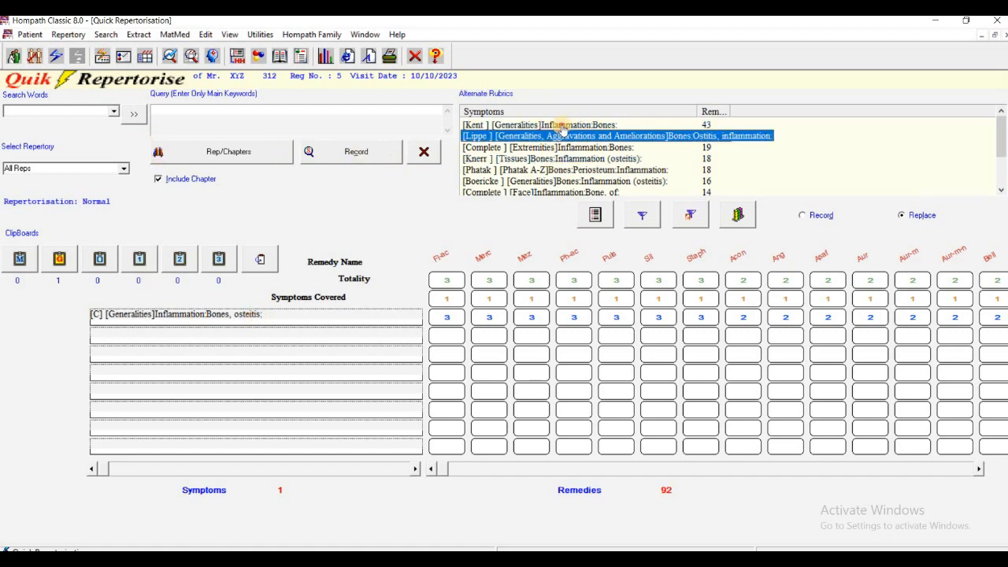
left_click(561, 127)
double_click(561, 128)
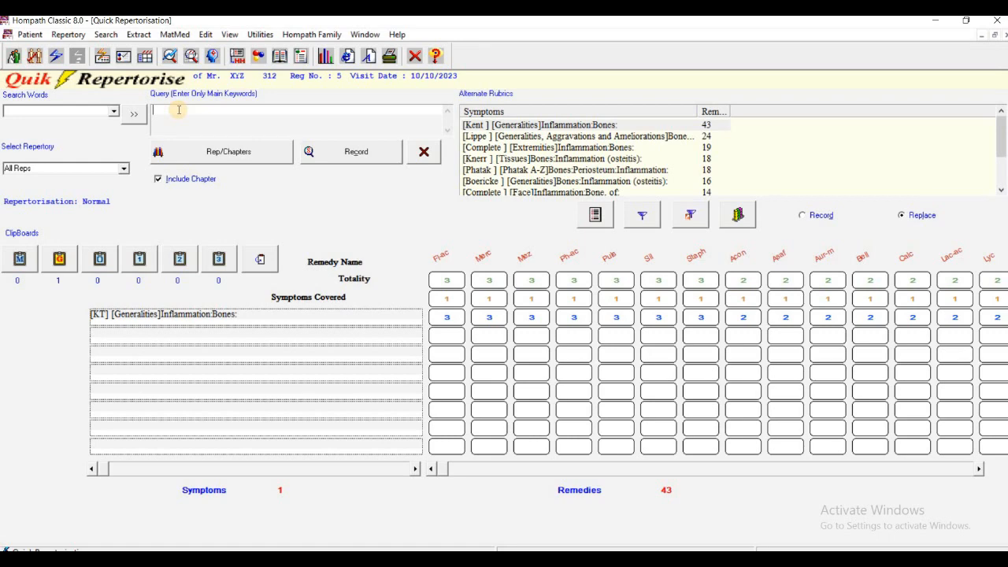
Record a second symptom with the query "warm wraps agg"
type("WArm")
key("BackSpace")
type("m wraps agg")
key("Return")
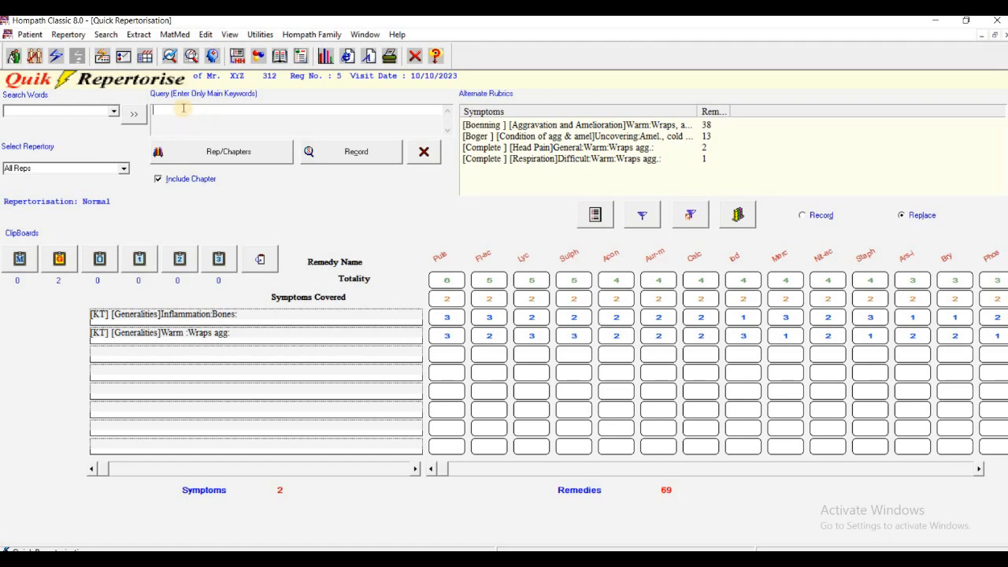
Record a symptom with the query "caries of bone" and replace it with Kent's rubric [Generalities] Caries: Of bone
type("Carr")
key("BackSpace")
type("ies of Theatre")
key("BackSpace")
key("BackSpace")
key("BackSpace")
key("BackSpace")
key("BackSpace")
key("BackSpace")
key("BackSpace")
key("BackSpace")
type("bone")
key("Return")
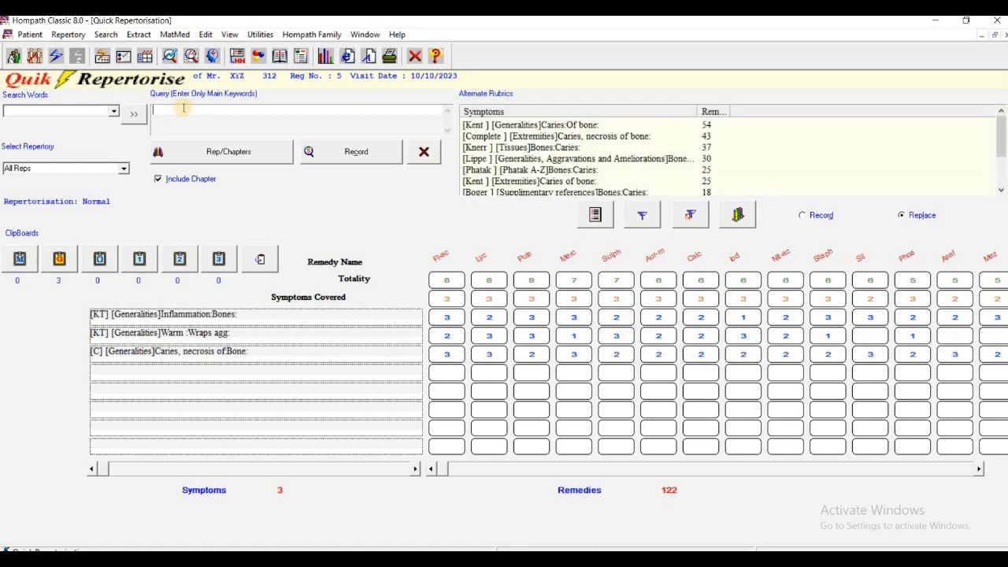
left_click(571, 125)
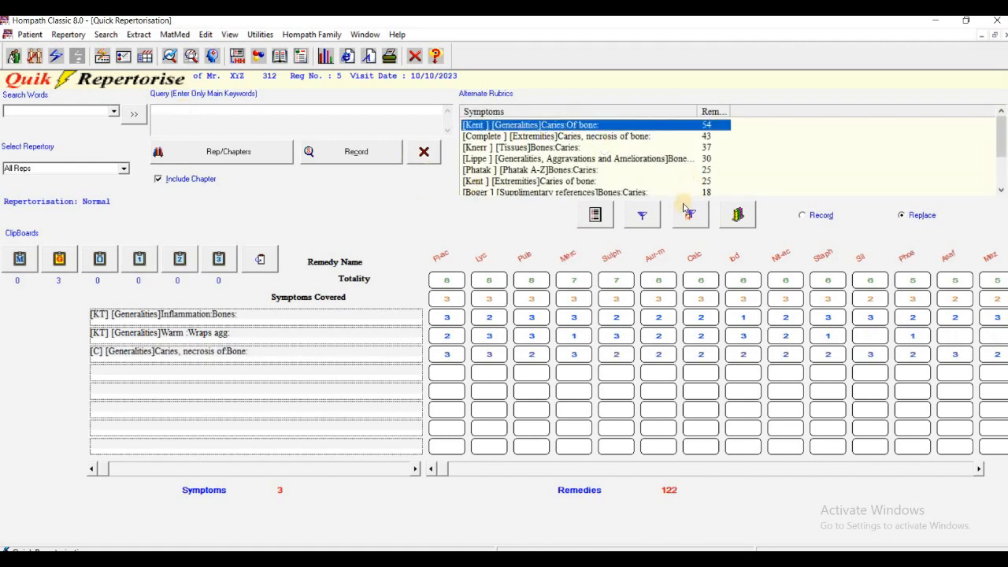
left_click(101, 356)
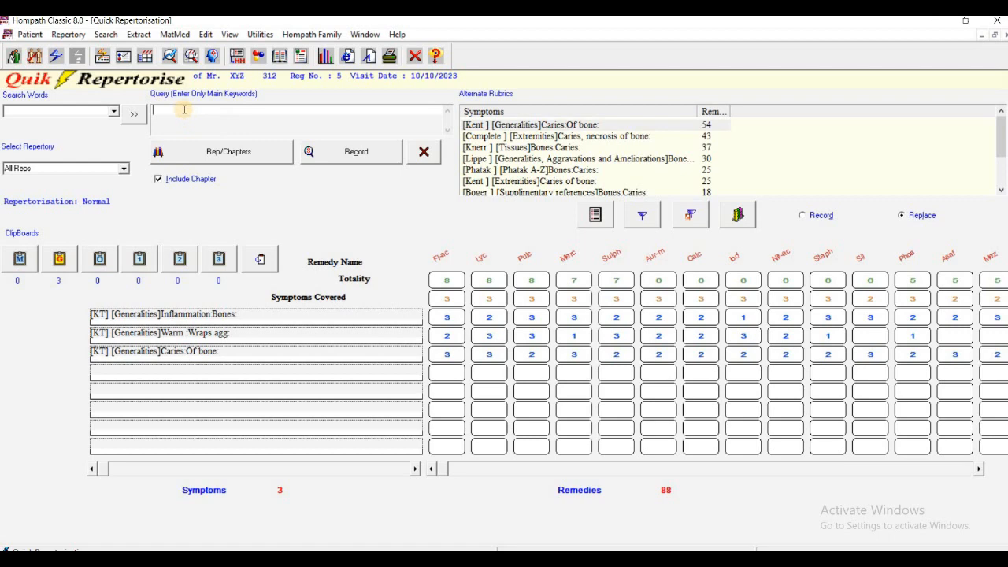
Record syphilis as a symptom and replace it with Kent's rubric [Generalities] Syphilis
type("S")
type("i")
type("philis")
left_click(182, 110)
key("Return")
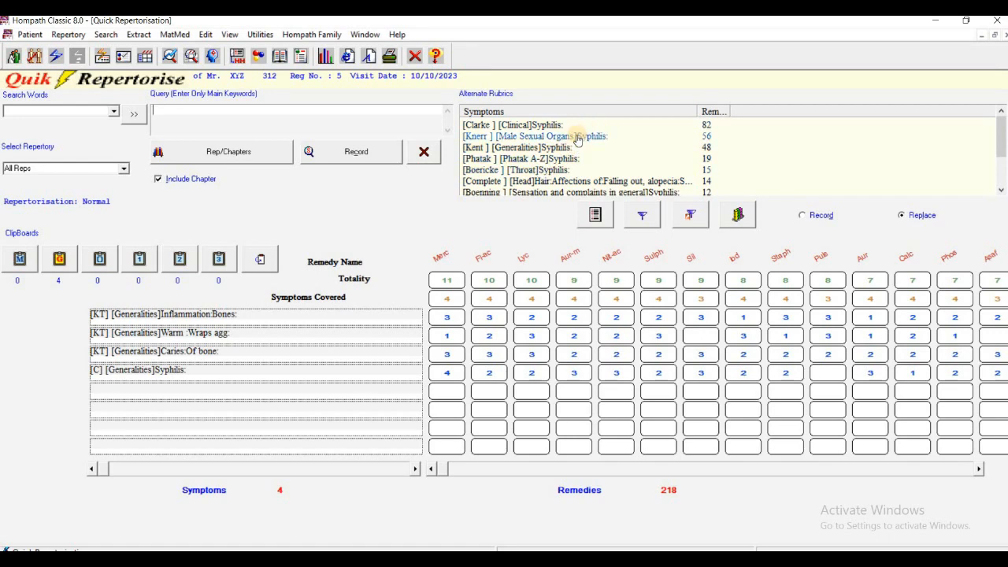
left_click(533, 150)
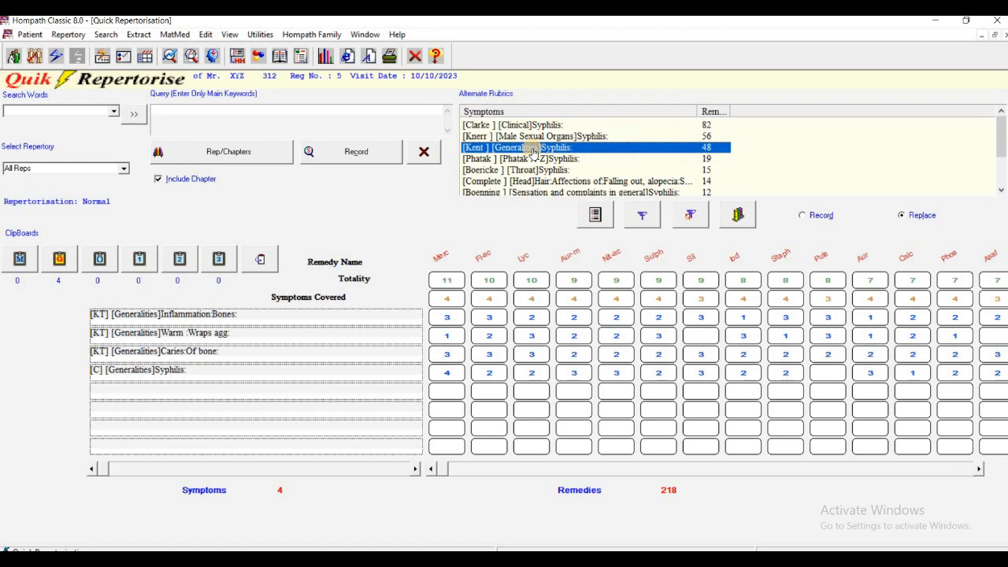
double_click(533, 150)
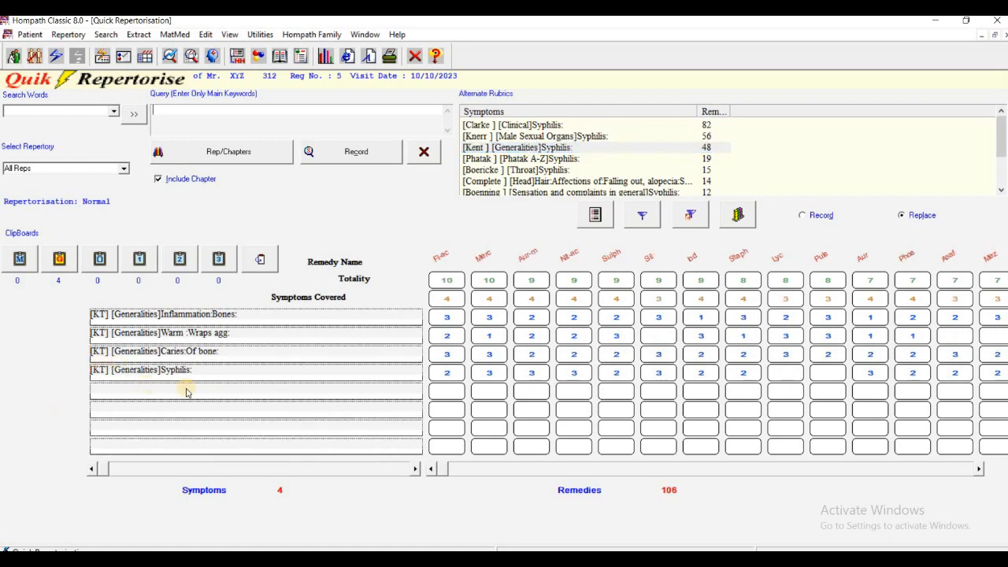
Record a symptom with the query "pain warm food agg" and replace it with Kent's rubric [Stomach] Pain: Warm: Food agg
left_click(181, 114)
type("pain")
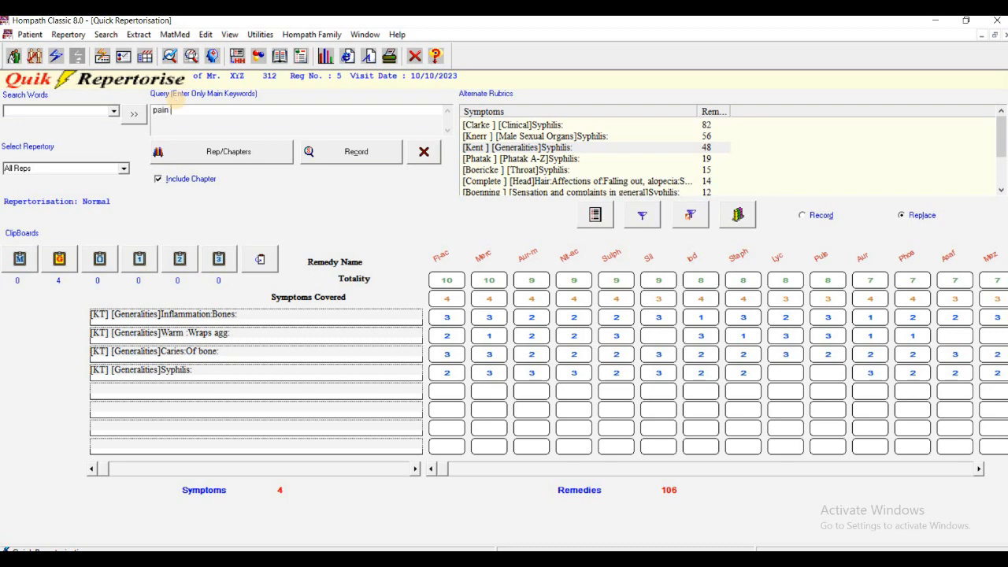
type(" Warm food agg")
key("Return")
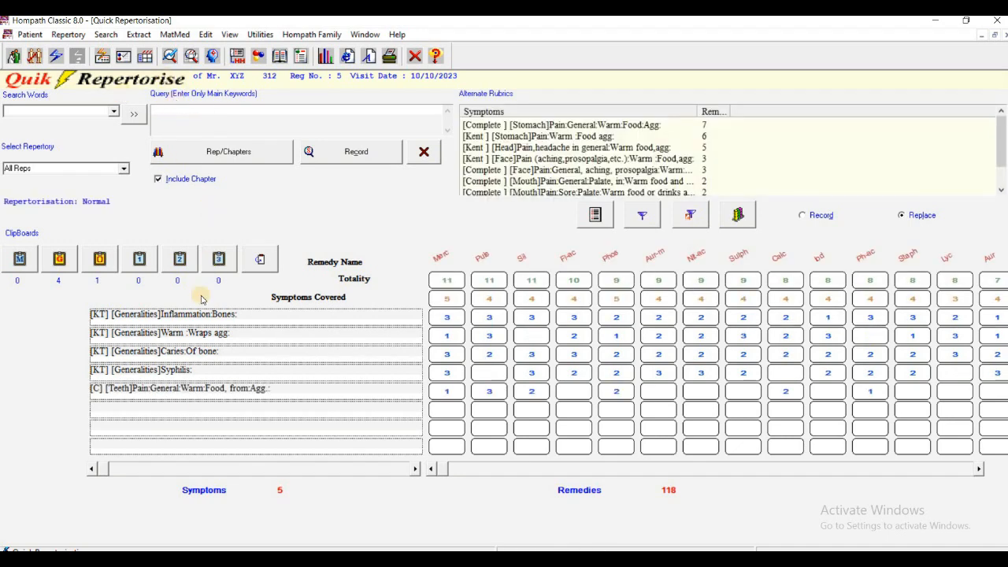
left_click(549, 136)
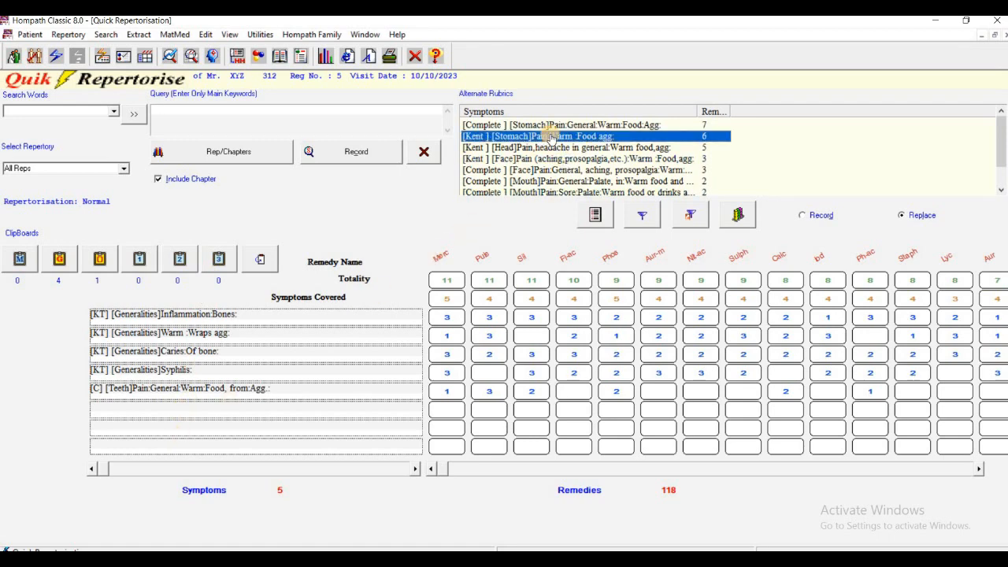
double_click(550, 136)
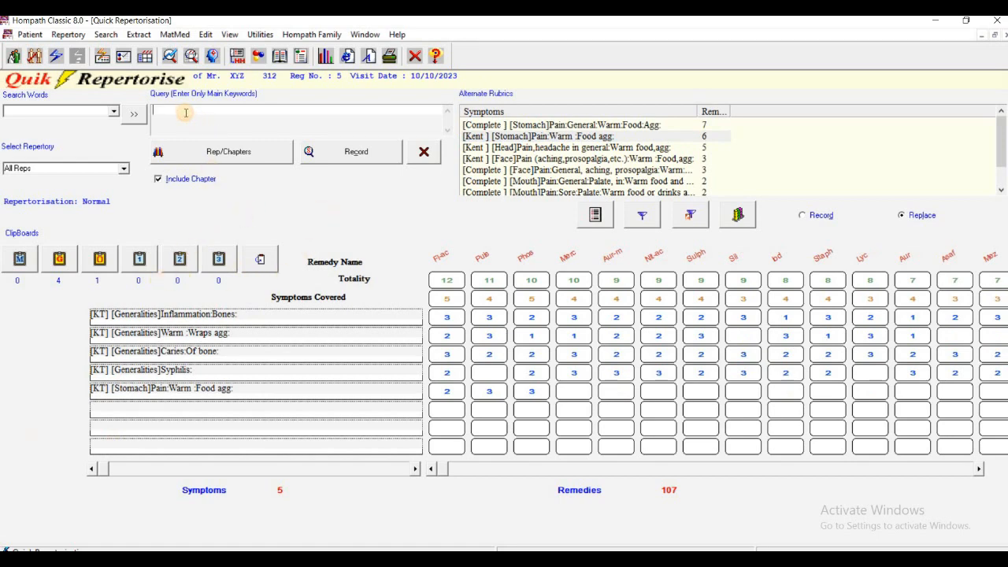
Record the symptom "lasciviousness" and replace it with Kent's rubric [Mind] Lasciviousness, lustful
type("Lasciviousness")
key("Return")
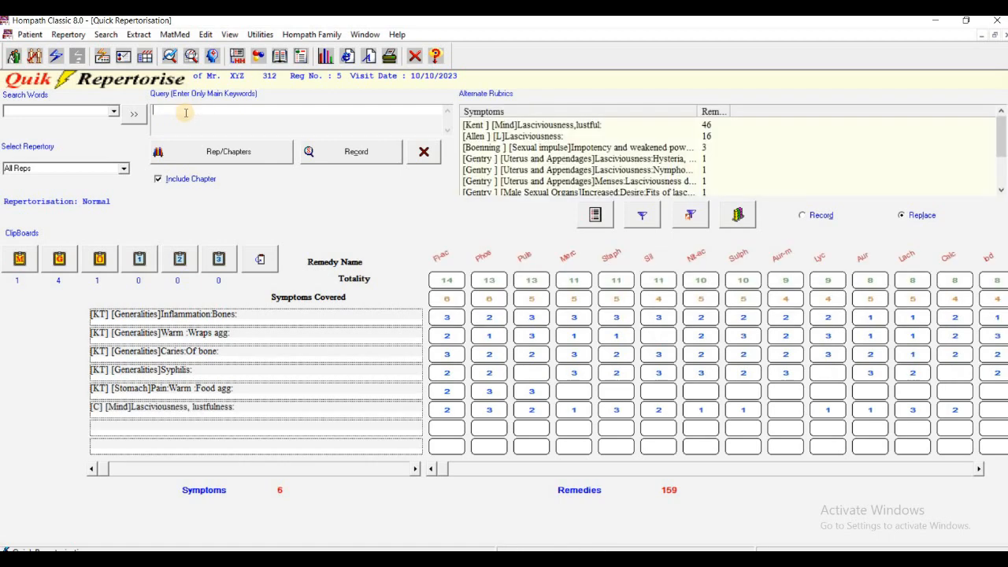
left_click(541, 126)
left_click_drag(512, 140, 193, 411)
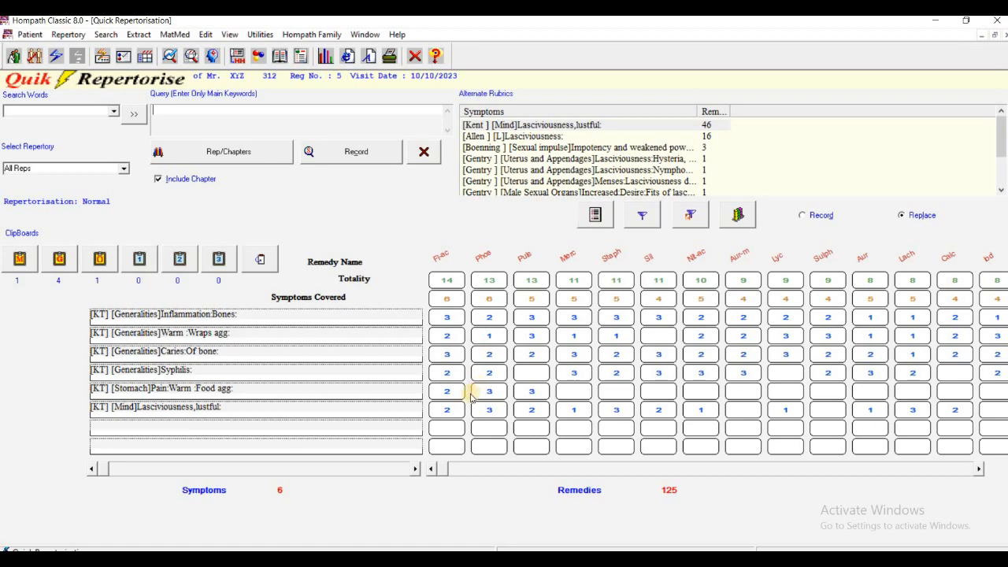
Filter the repertorised remedies by the drug properties Chronic stage, Syphilitic miasm and Male sex
left_click(646, 220)
left_click(670, 238)
left_click(386, 254)
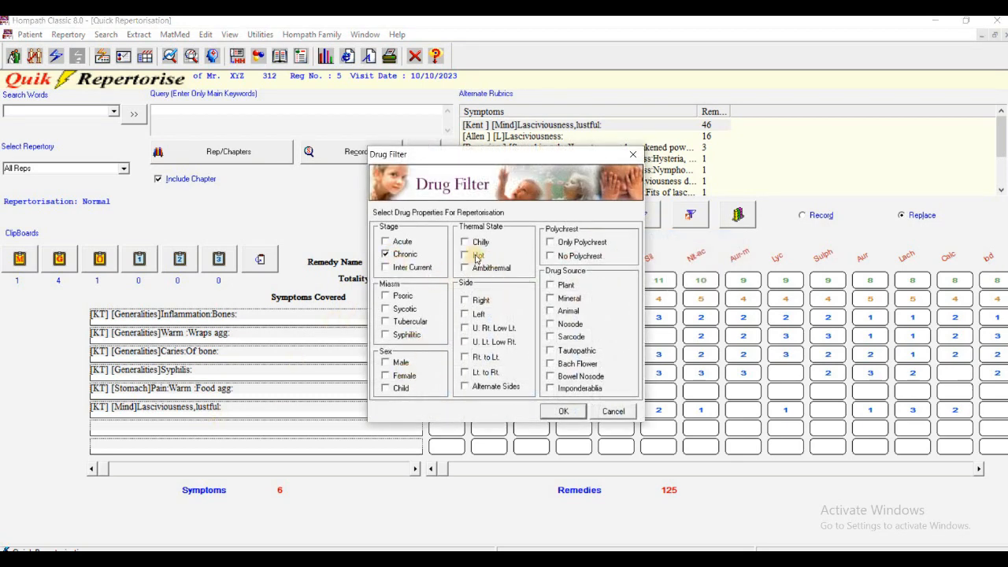
left_click(387, 363)
left_click(387, 335)
left_click(564, 411)
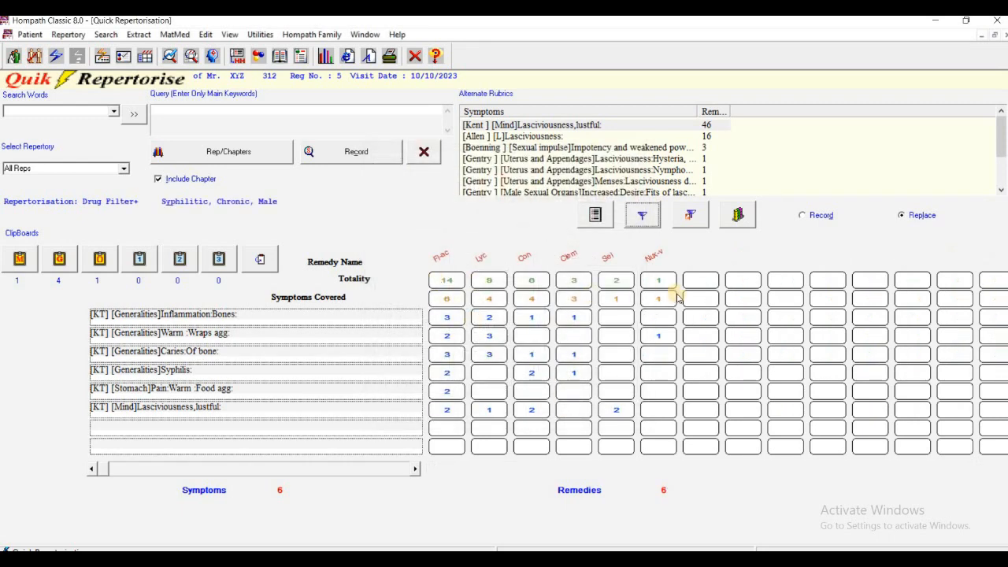